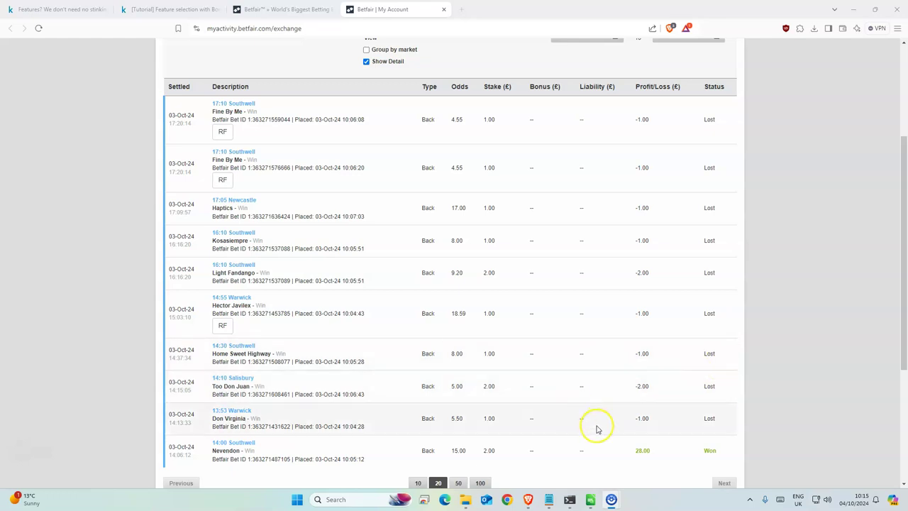
Confirm in Calc that Win Odds J57:J411 for the ten horses sum to 76, then minimize Calc
left_click(590, 499)
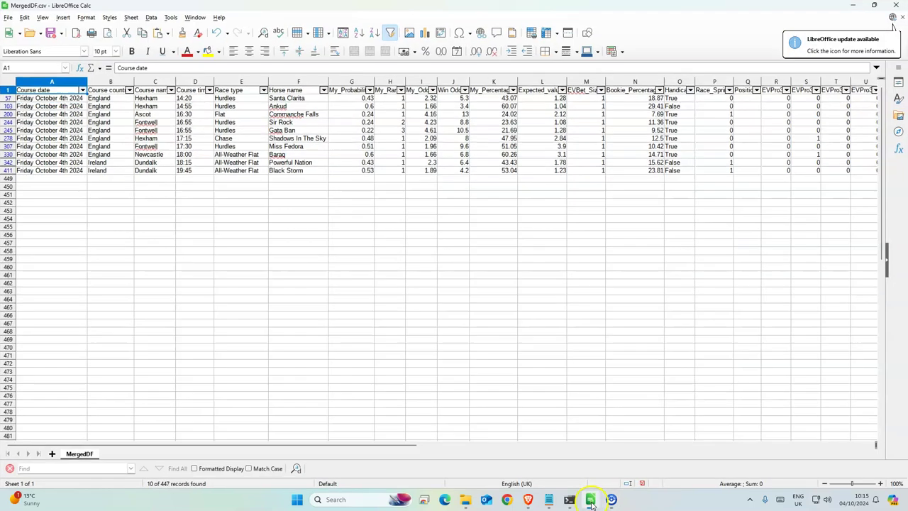
left_click_drag(458, 98, 460, 172)
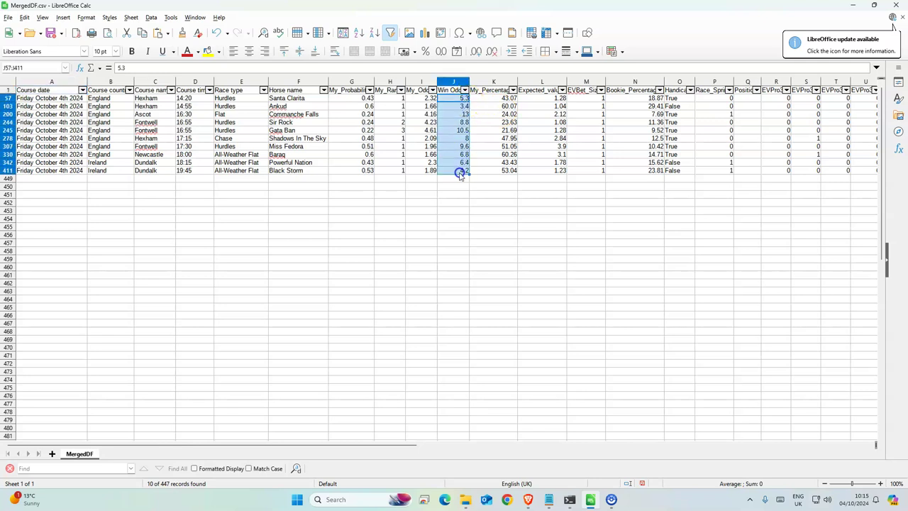
left_click(858, 6)
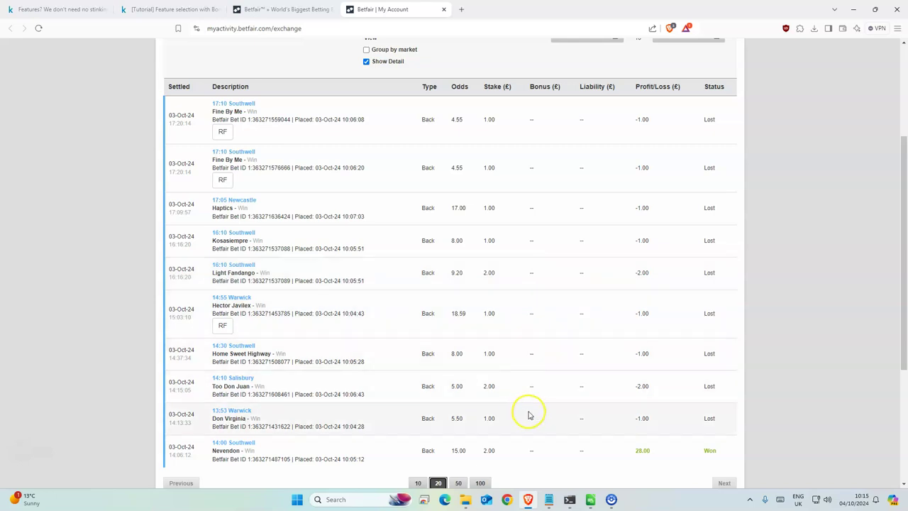
scroll(527, 414, "down", 1)
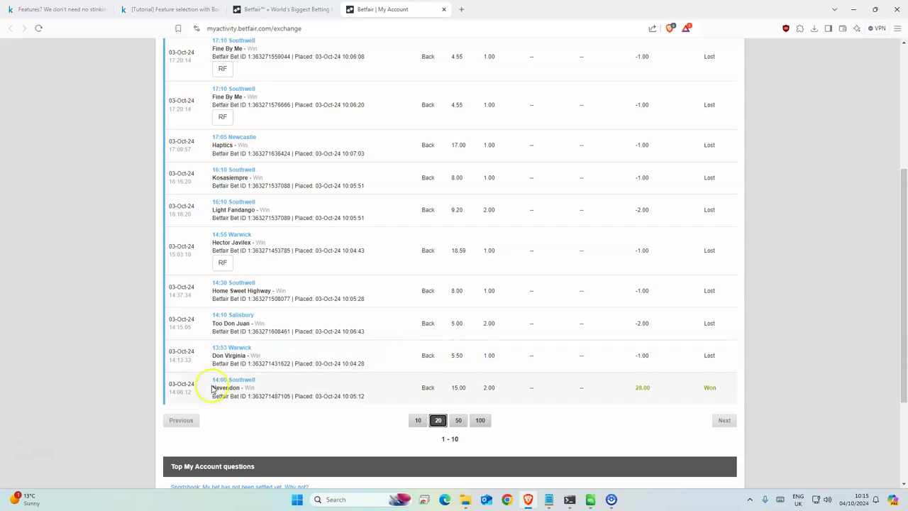
left_click_drag(447, 389, 593, 388)
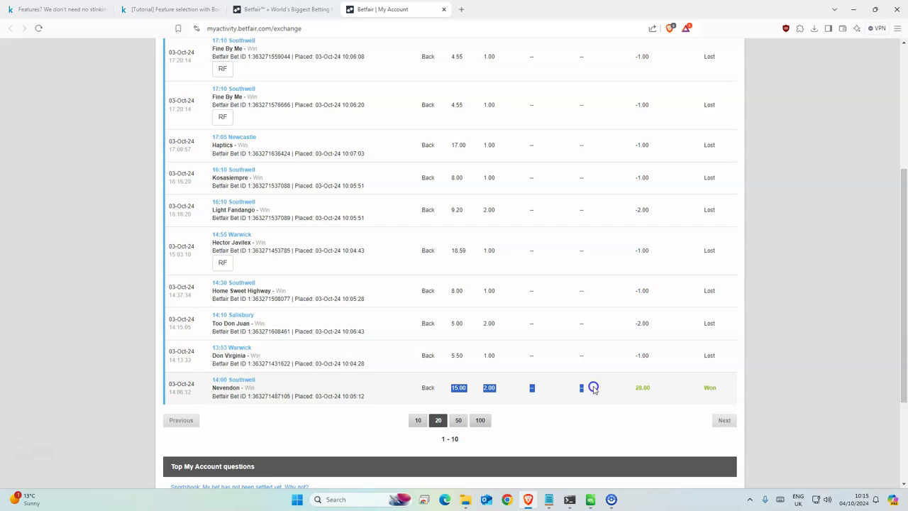
right_click(487, 387)
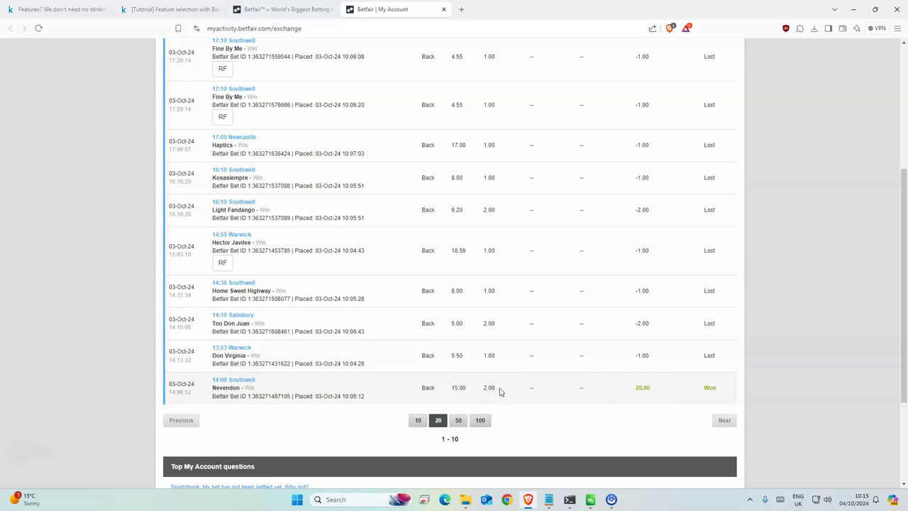
scroll(499, 392, "up", 1)
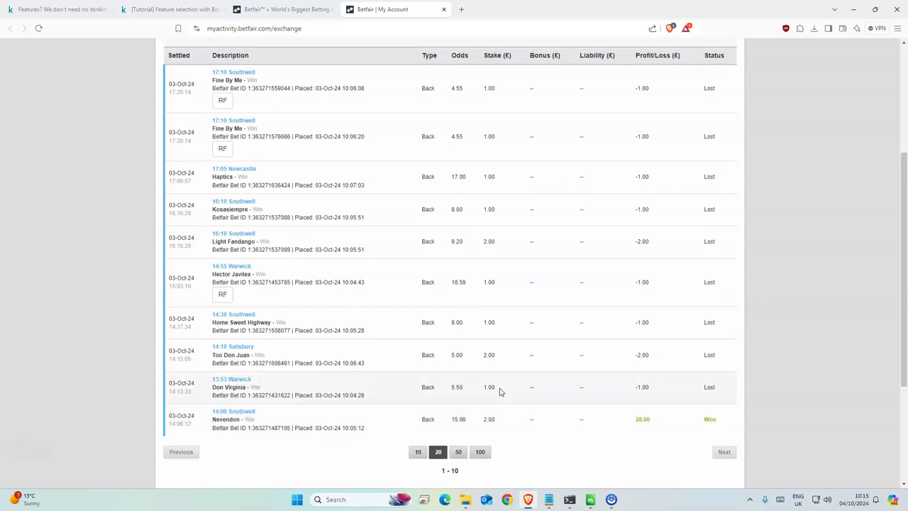
scroll(500, 393, "up", 1)
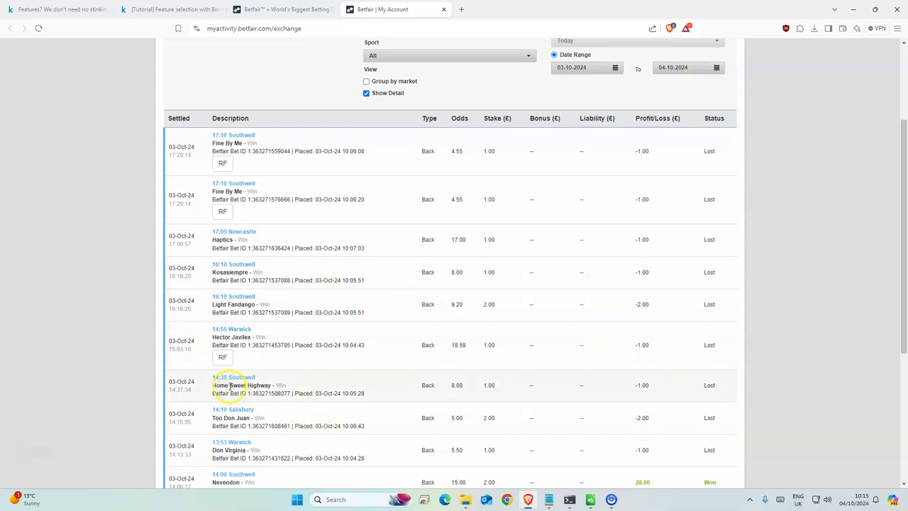
left_click_drag(220, 385, 517, 378)
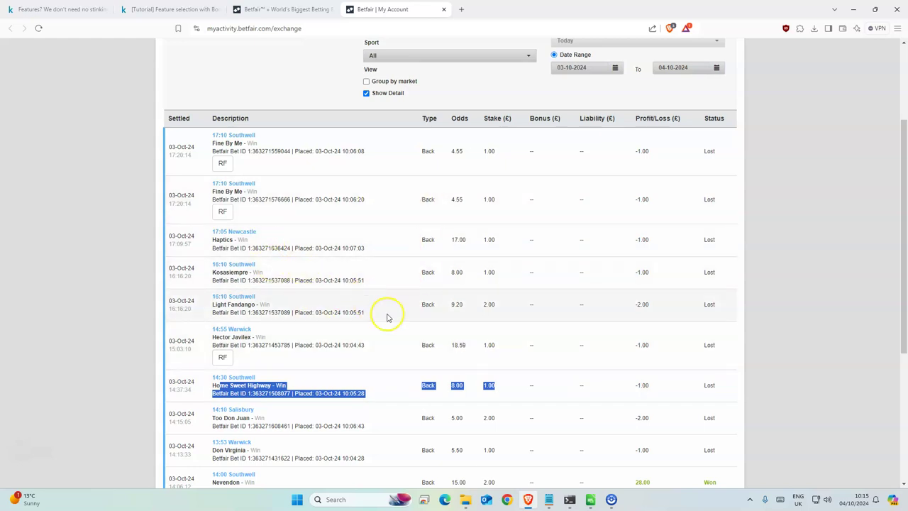
scroll(415, 361, "down", 2)
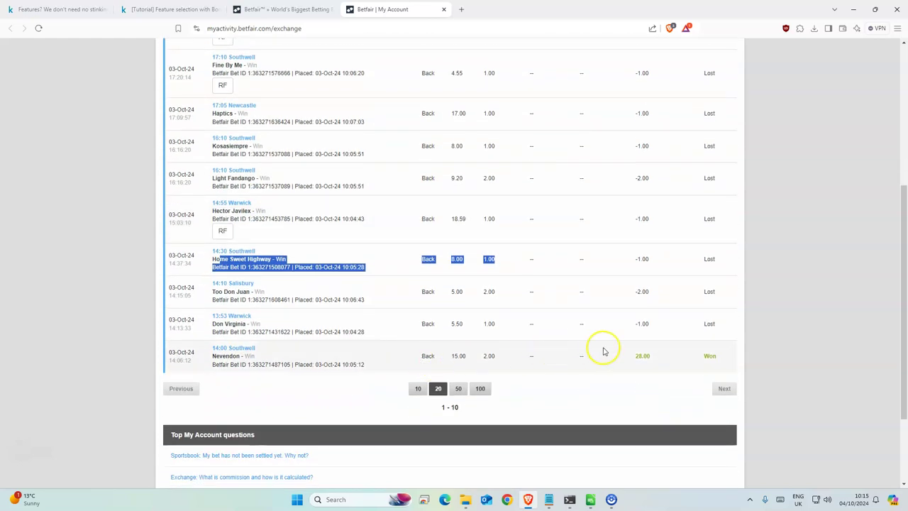
left_click(670, 351)
scroll(670, 355, "down", 1)
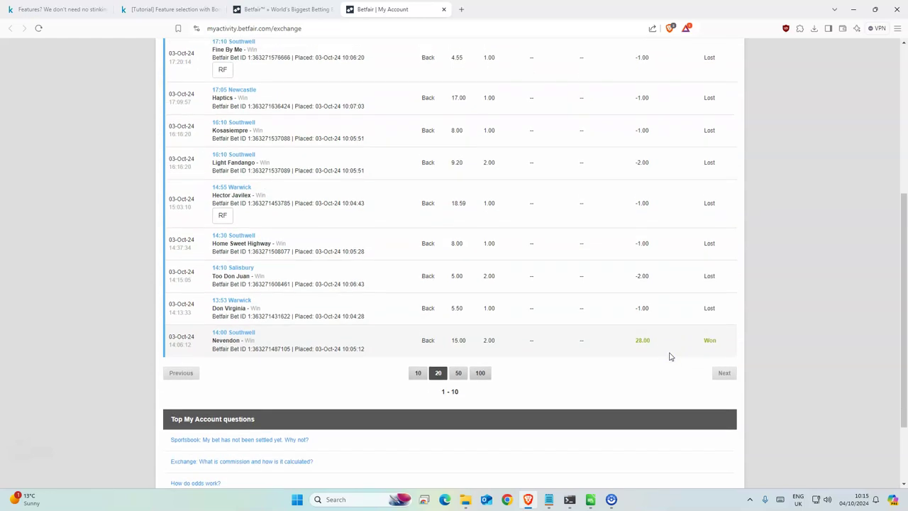
scroll(671, 356, "up", 5)
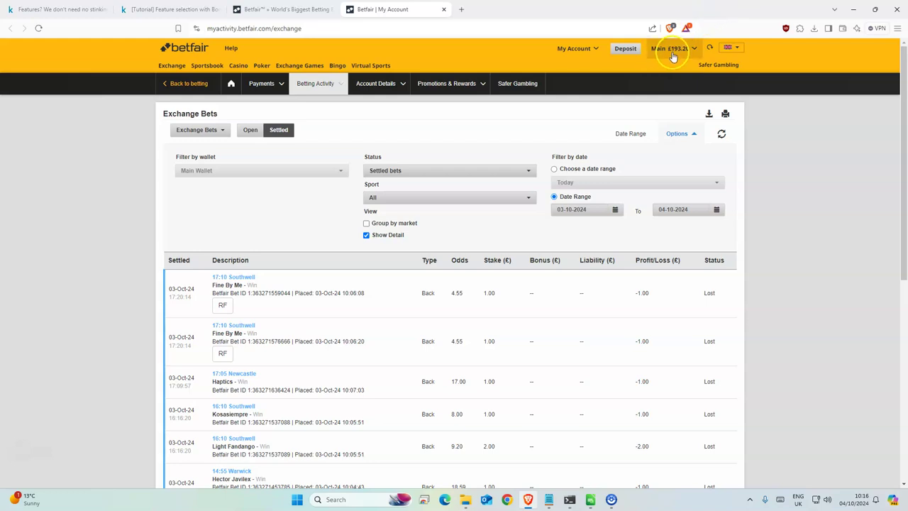
scroll(475, 360, "down", 1)
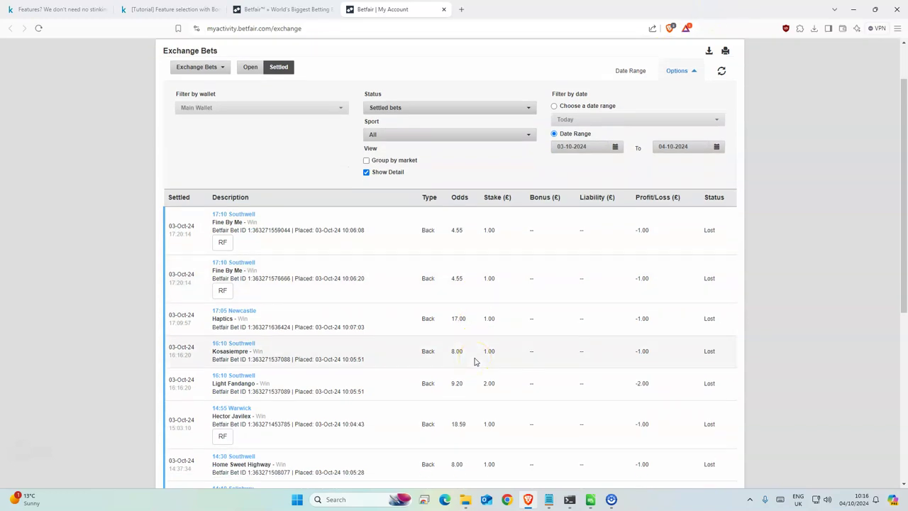
scroll(475, 361, "down", 2)
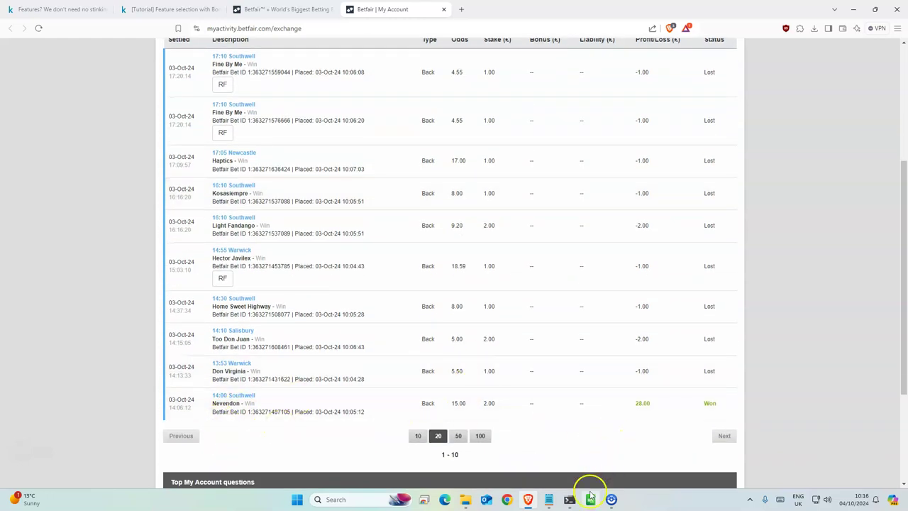
Place the Calc sheet beside Betfair's Horse Racing schedule and scroll to its Amount column
left_click(590, 501)
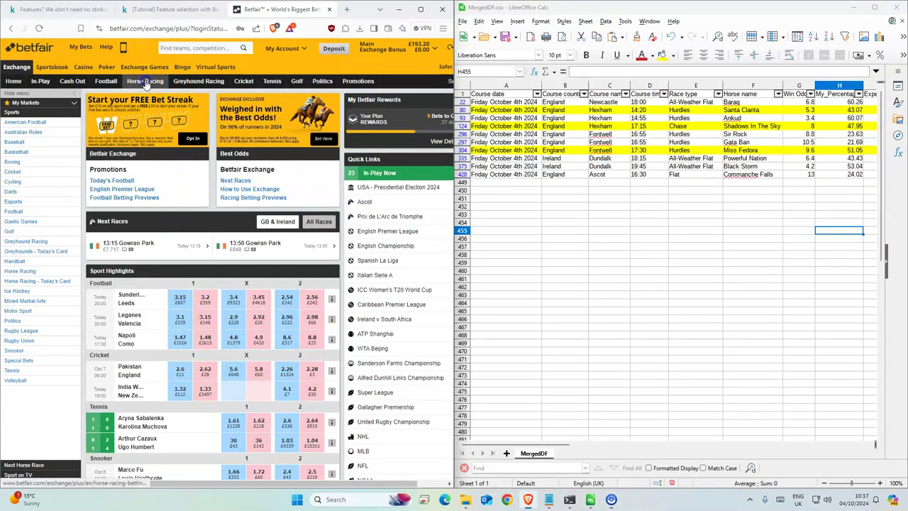
left_click(146, 82)
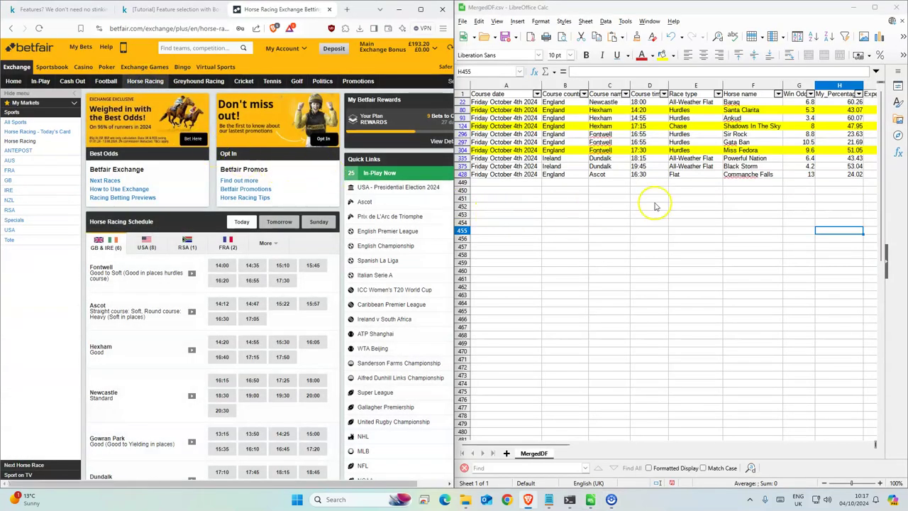
left_click_drag(571, 446, 762, 446)
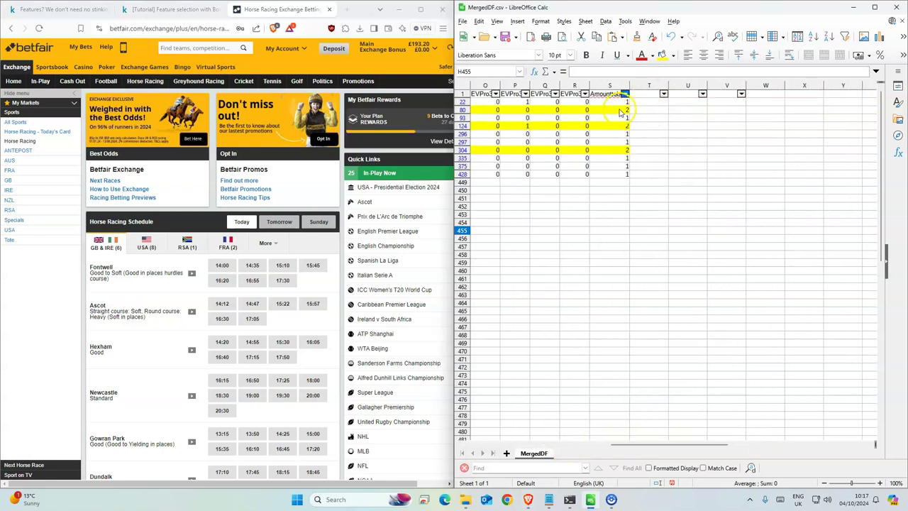
left_click_drag(643, 447, 506, 445)
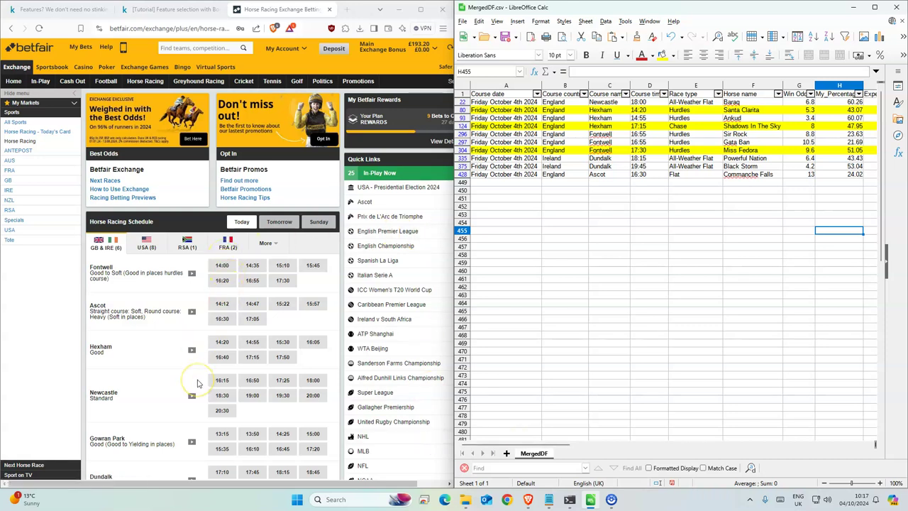
Back Baraq at 6.8 for £1.00 in the 18:00 Newcastle race
left_click(315, 382)
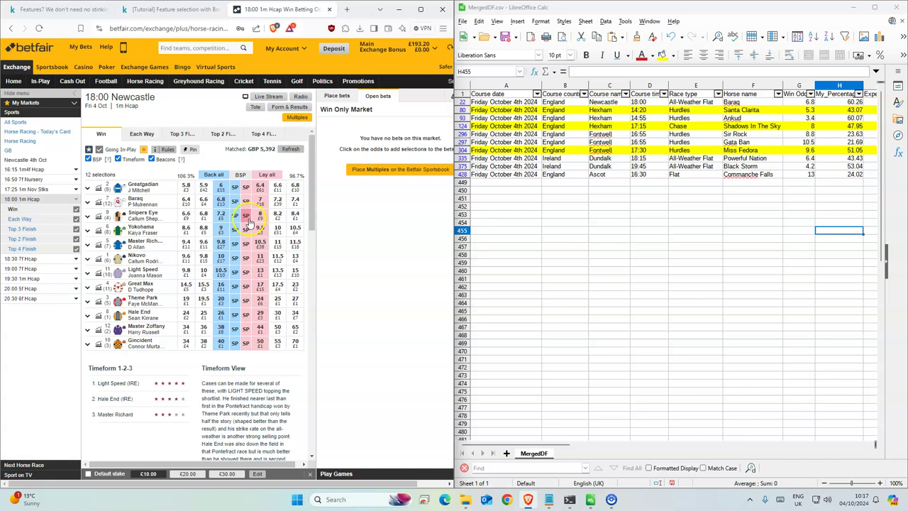
left_click(221, 200)
left_click(406, 133)
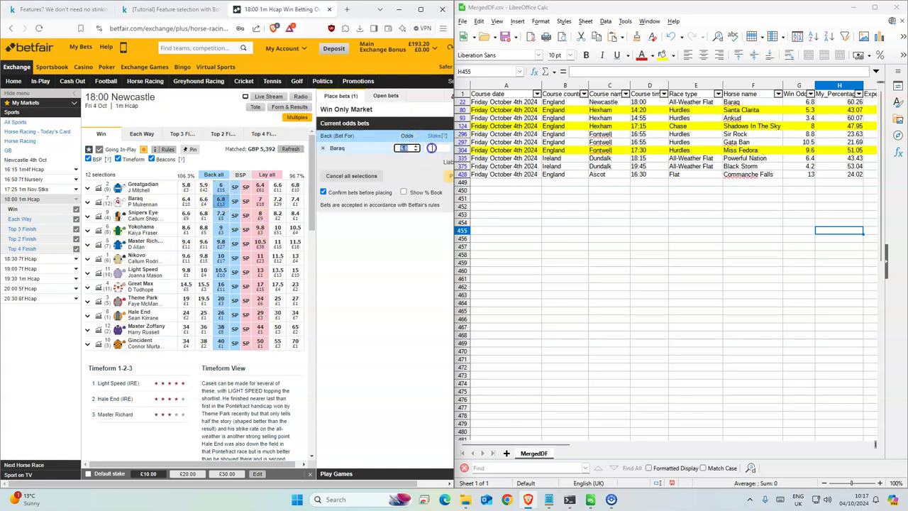
left_click(431, 148)
type("1")
left_click(448, 175)
left_click(445, 176)
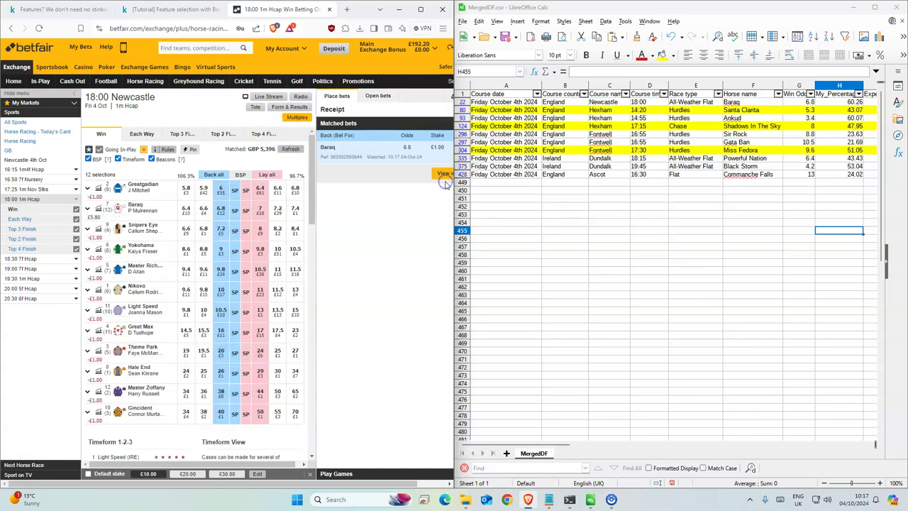
left_click(679, 110)
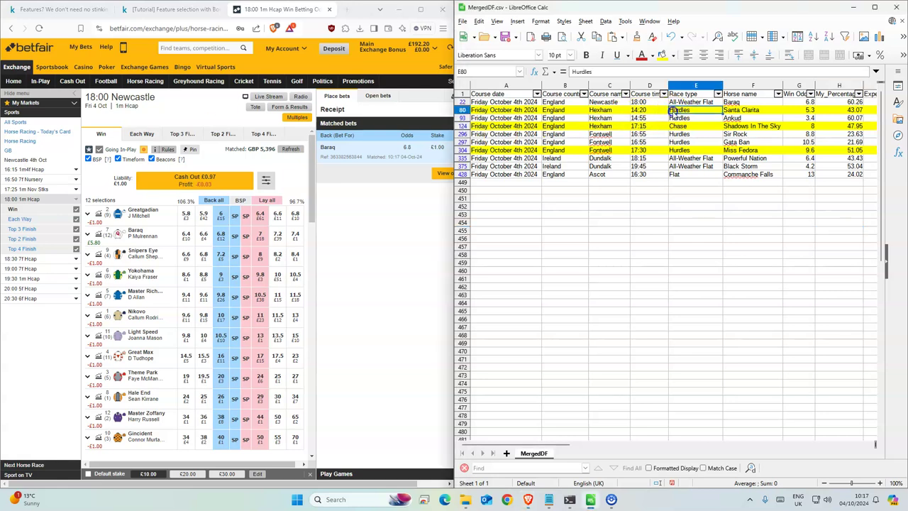
left_click(143, 82)
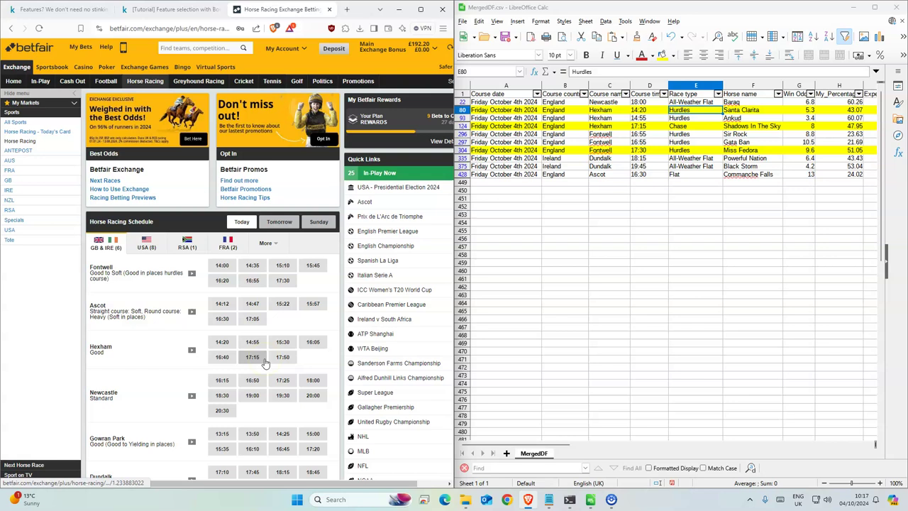
Back Santa Clarita at 5.3 for £2 in the Hexham 14:20
left_click(229, 343)
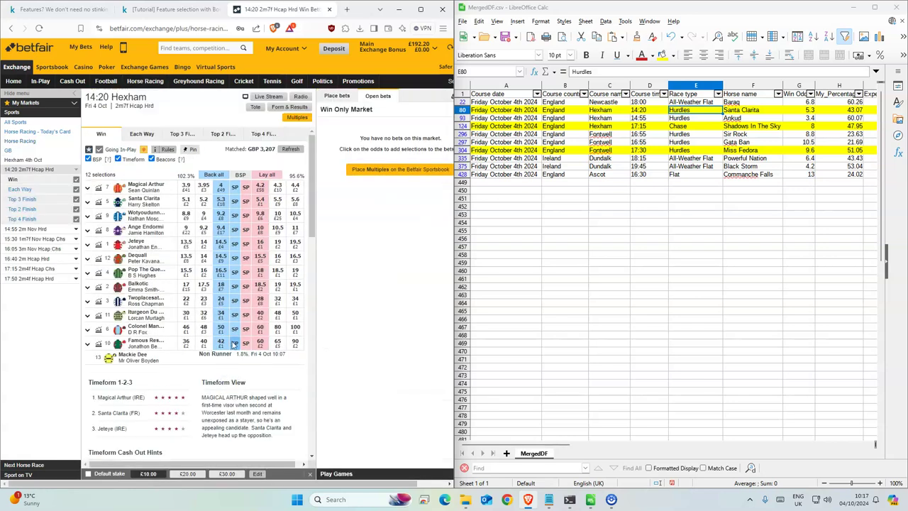
left_click(222, 201)
left_click(438, 148)
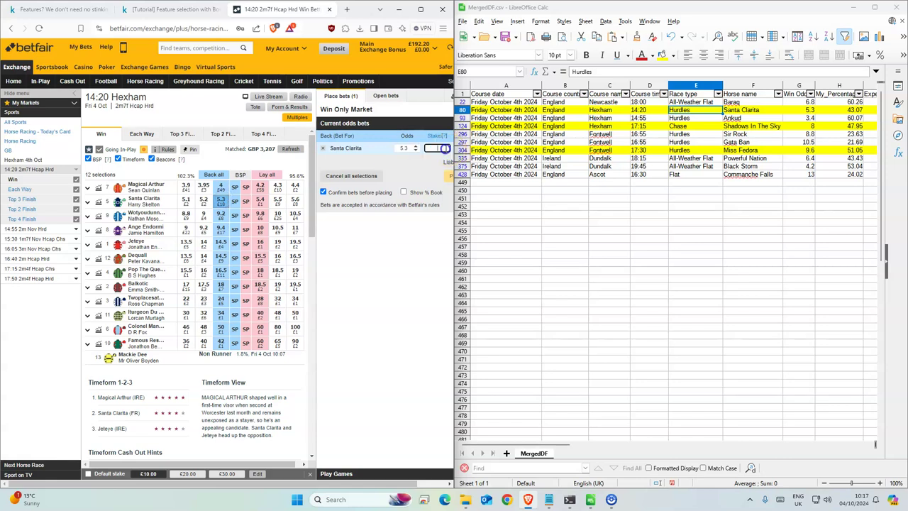
type("2")
left_click(448, 179)
left_click(449, 180)
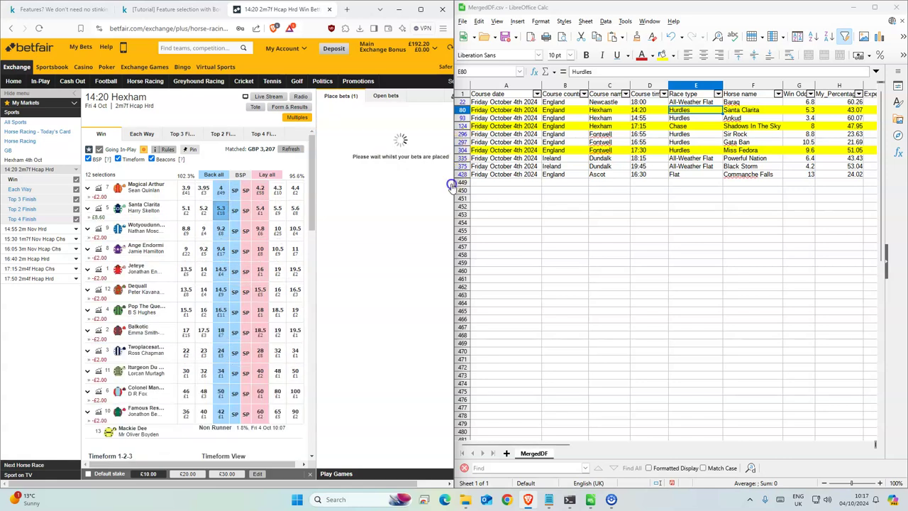
Back Ankud at 3.45 for £1 in the Hexham 14:55
left_click(677, 118)
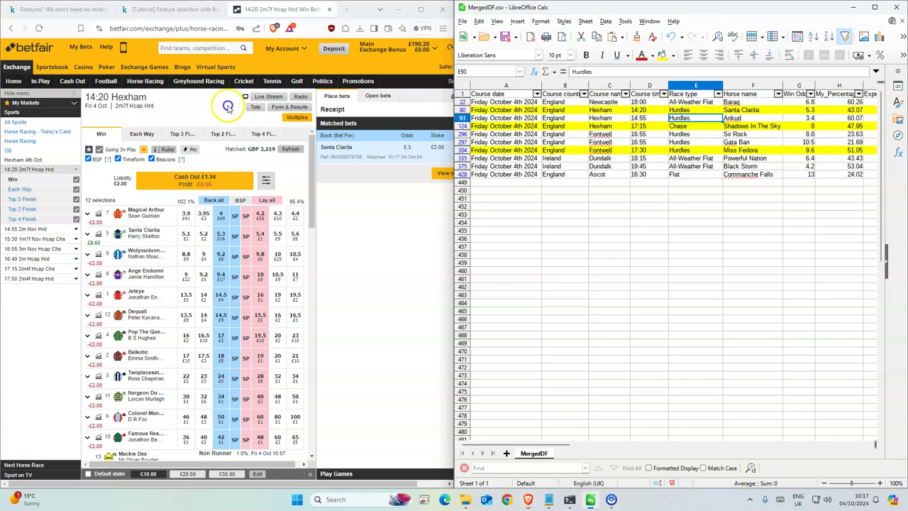
left_click(26, 231)
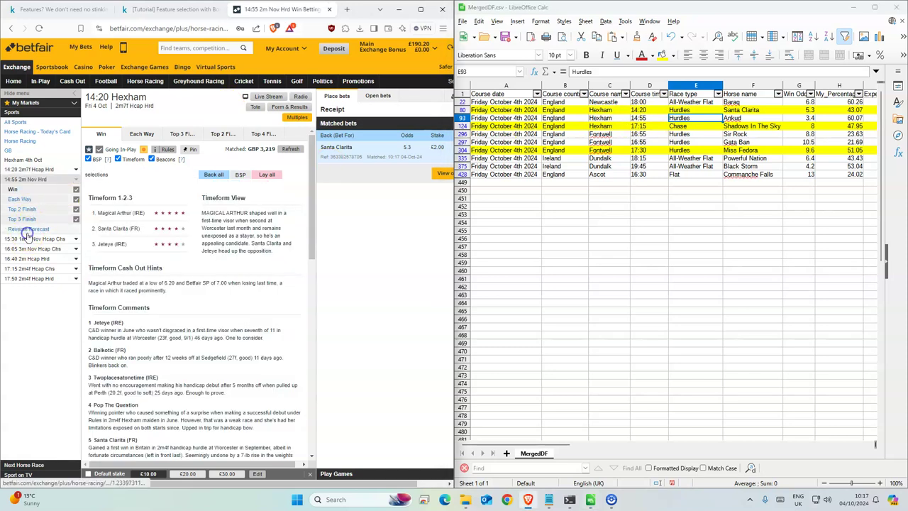
left_click(218, 203)
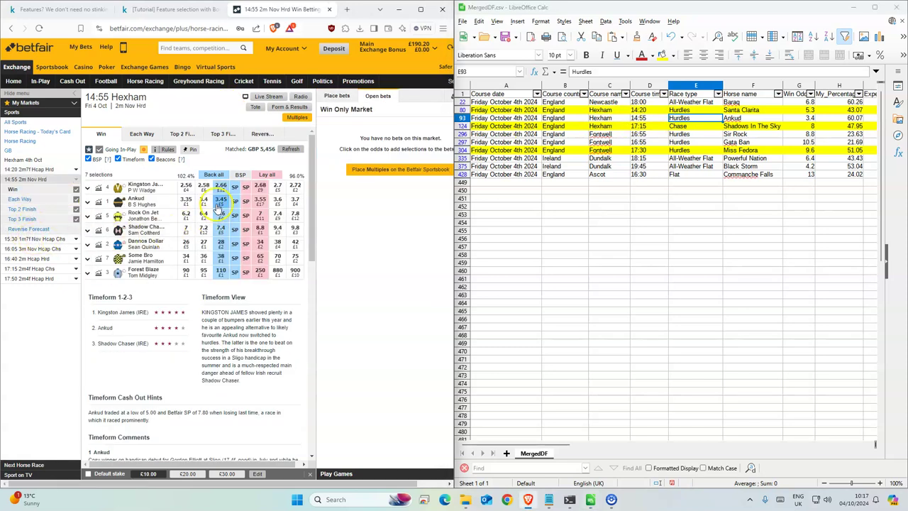
left_click(429, 147)
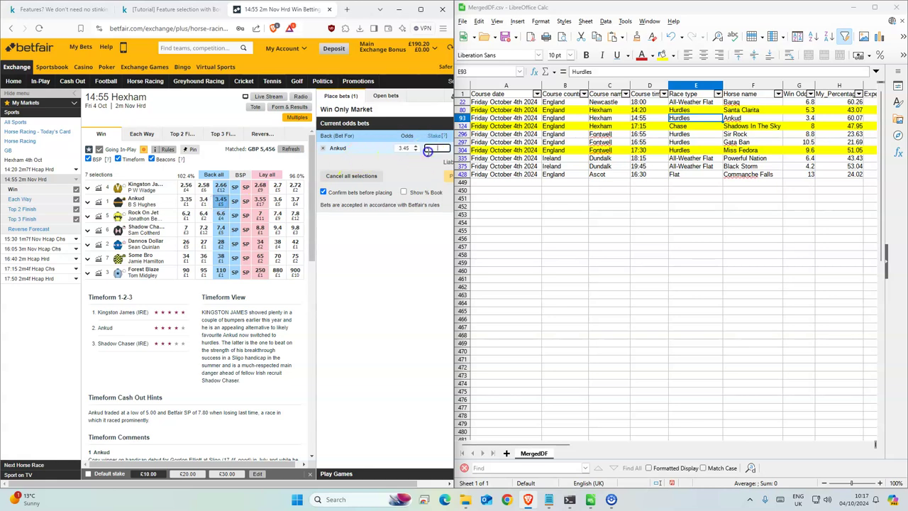
type("1")
left_click(452, 179)
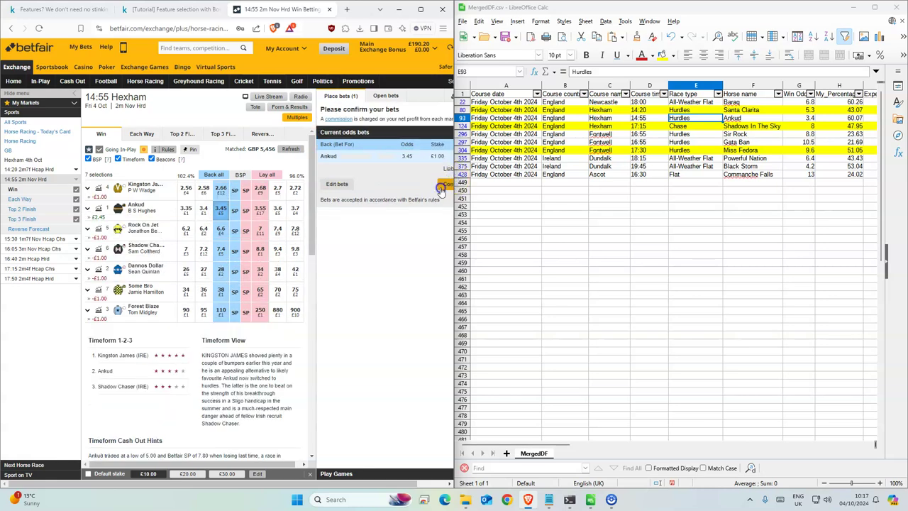
left_click(440, 190)
Place a £2.00 back bet on Shadows In The Sky at 8.2 in Hexham's 17:15 race
left_click(677, 127)
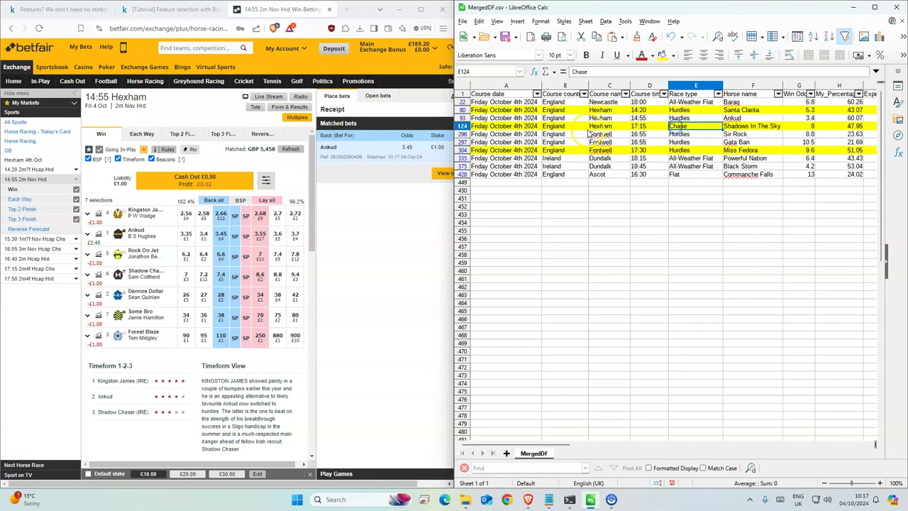
left_click(27, 270)
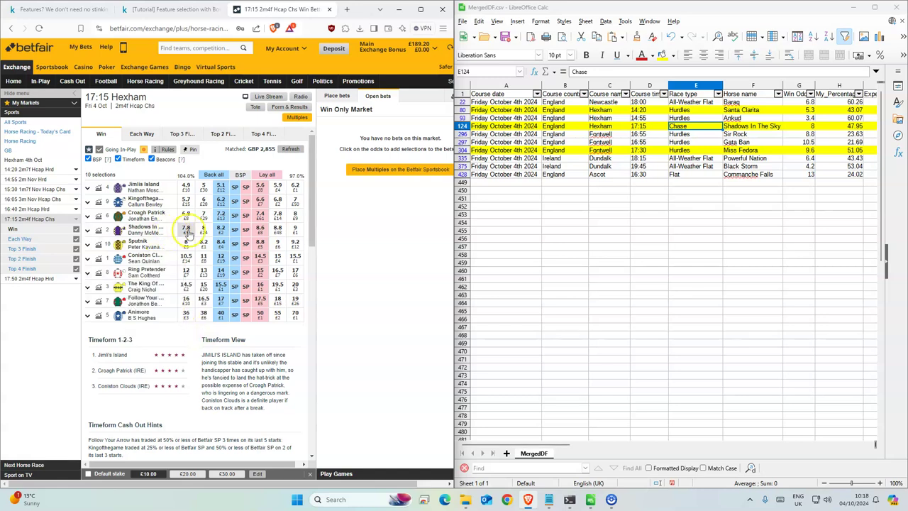
left_click(220, 229)
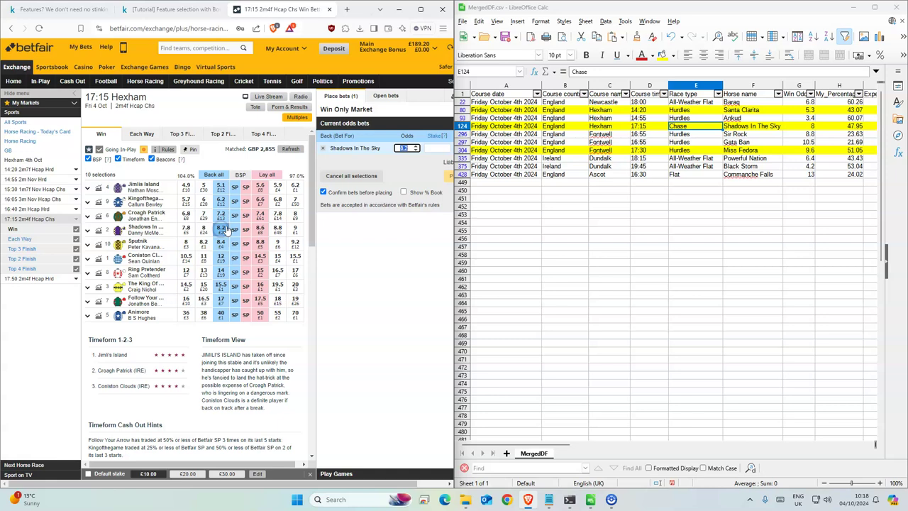
left_click(446, 148)
type("2")
left_click(441, 177)
left_click(445, 183)
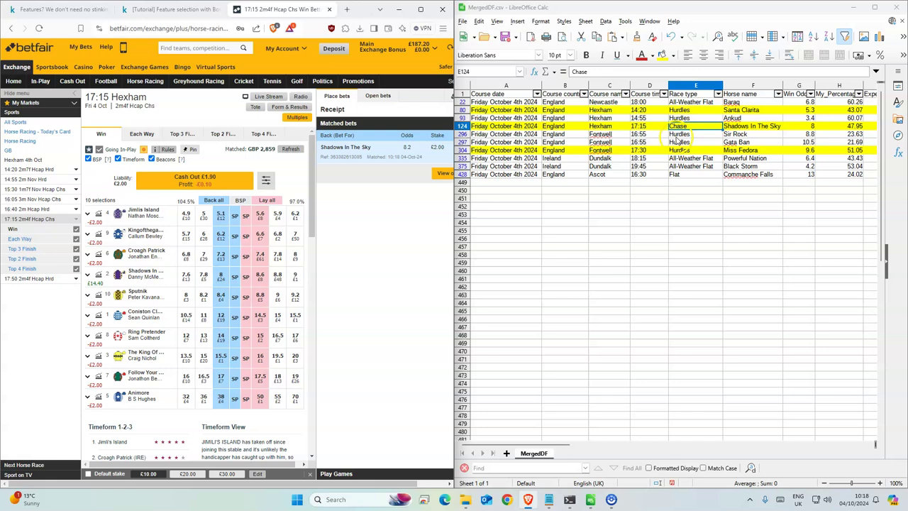
left_click(679, 134)
Back Sir Rock at 9.8 for £1 in the Fontwell 16:55 race
left_click(160, 82)
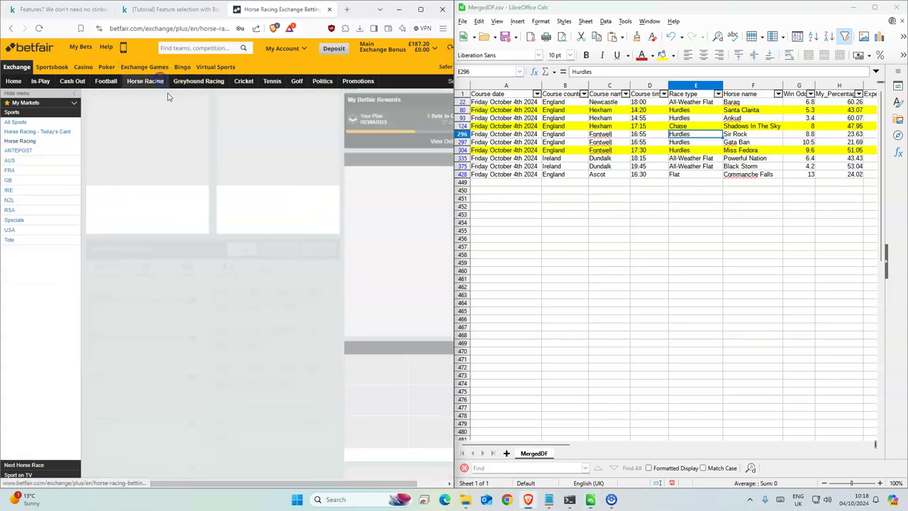
scroll(195, 352, "down", 1)
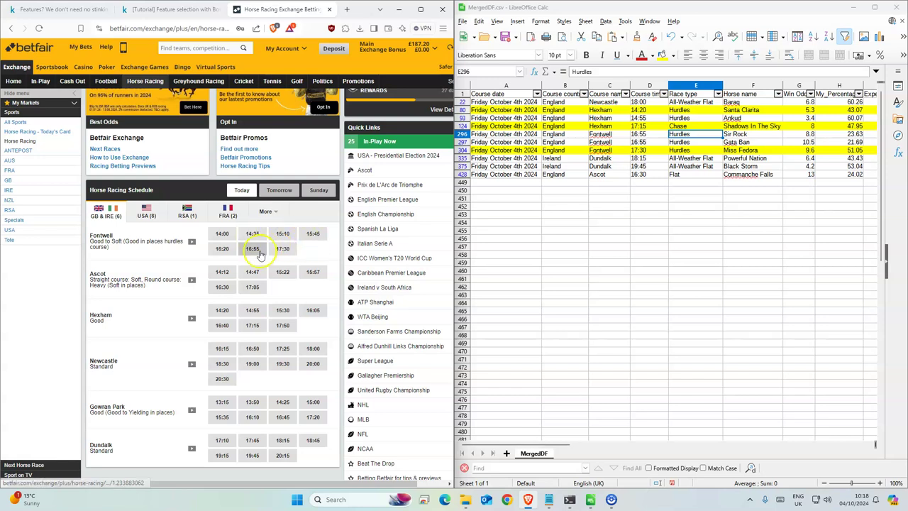
left_click(252, 248)
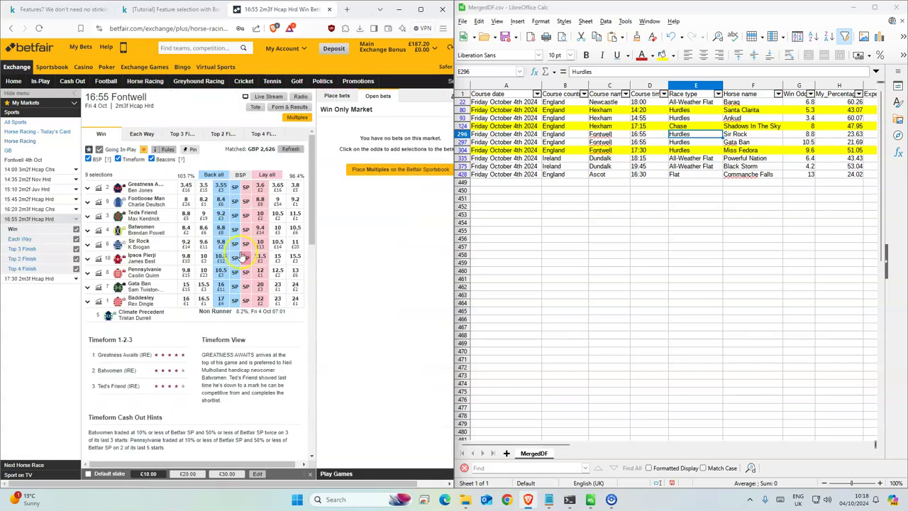
left_click(221, 243)
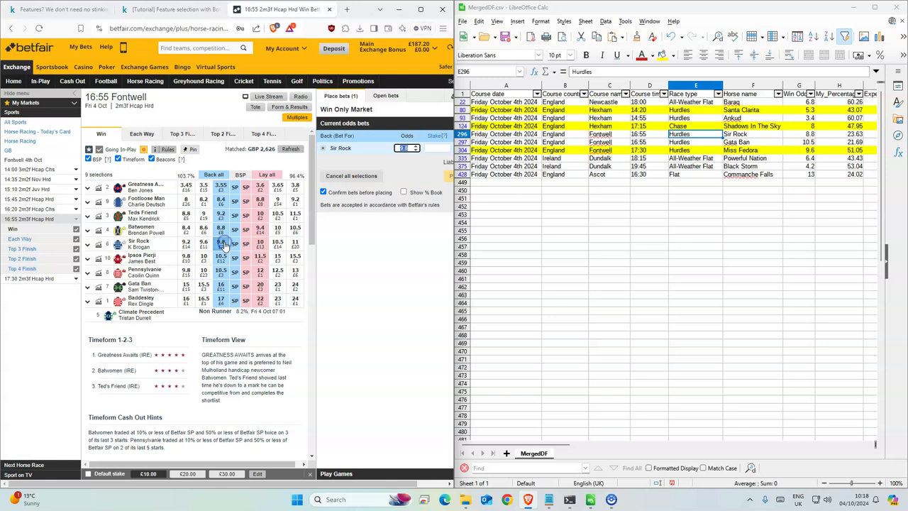
left_click(438, 148)
type("1")
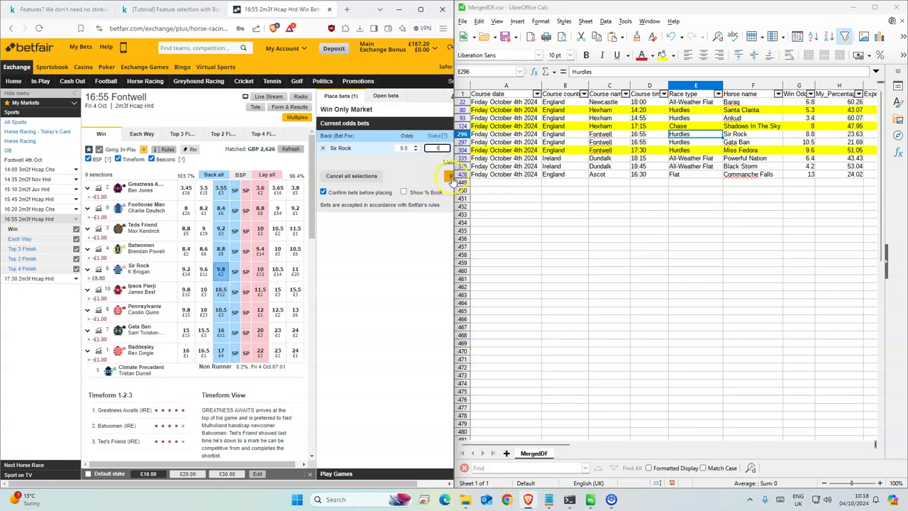
left_click(448, 176)
left_click(445, 176)
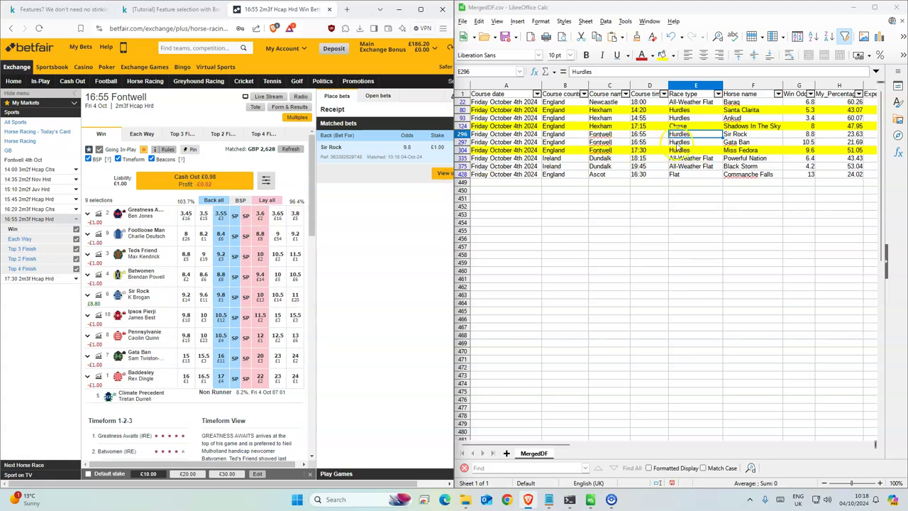
Back Gata Ban at 16 for £1 in the same Fontwell 16:55 race
left_click(677, 143)
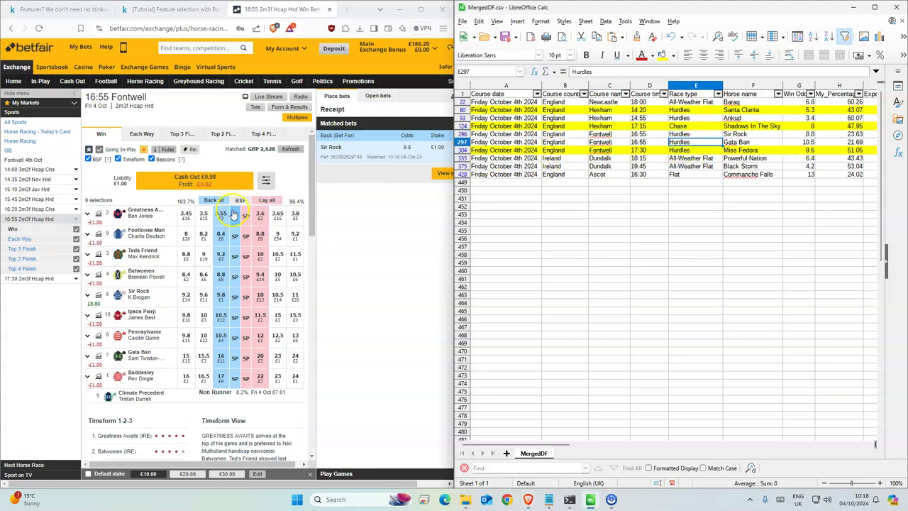
left_click(220, 357)
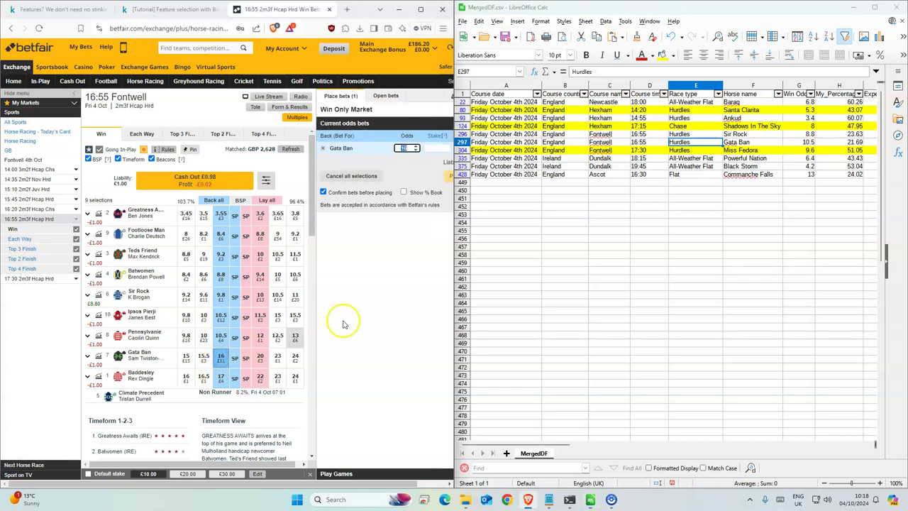
left_click(792, 157)
left_click(436, 150)
type("1")
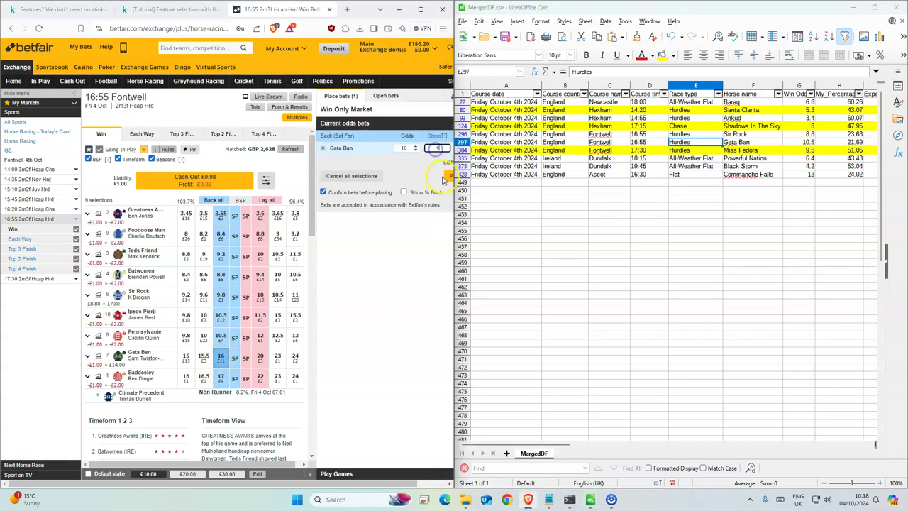
left_click(448, 179)
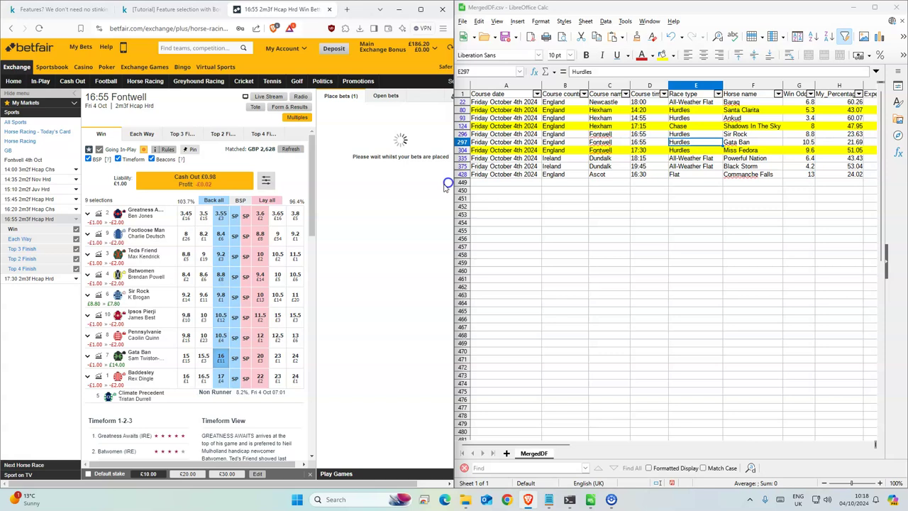
left_click(378, 95)
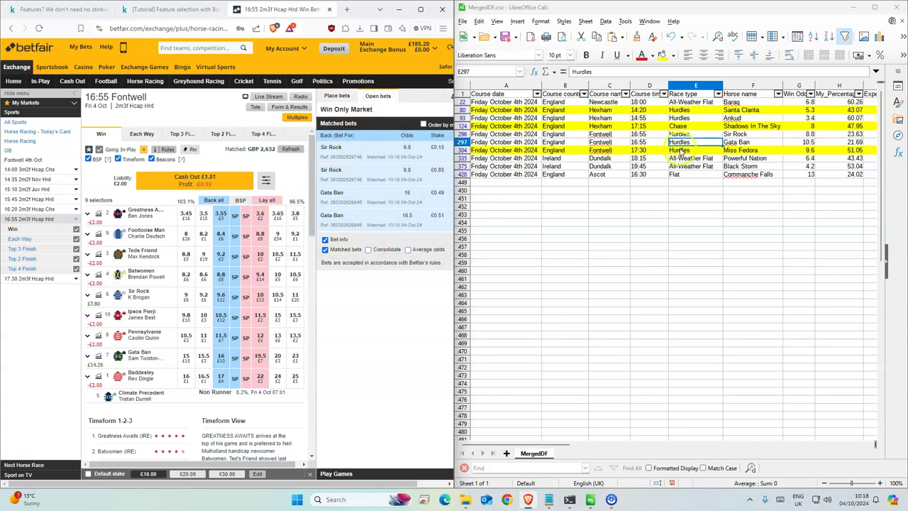
left_click(649, 150)
left_click(21, 283)
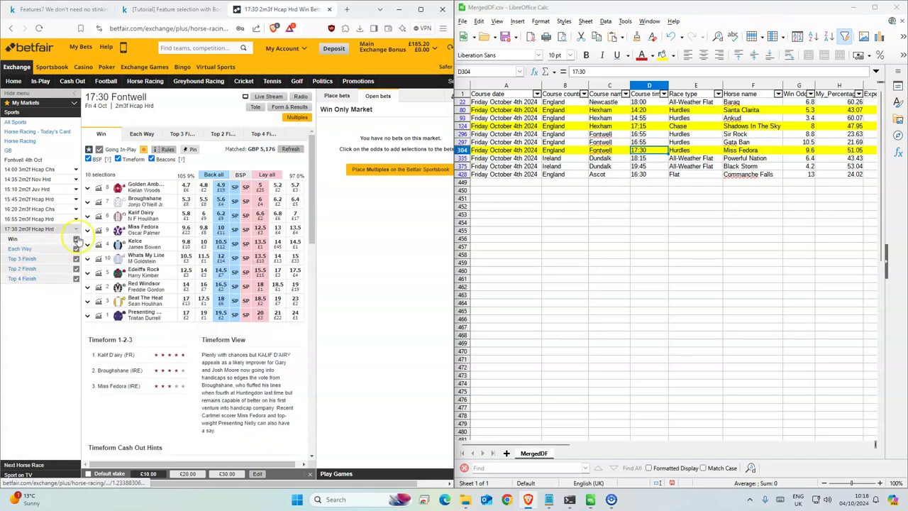
Place a £2.00 back bet on Miss Fedora at 10.5 in the Fontwell 17:30
left_click(222, 229)
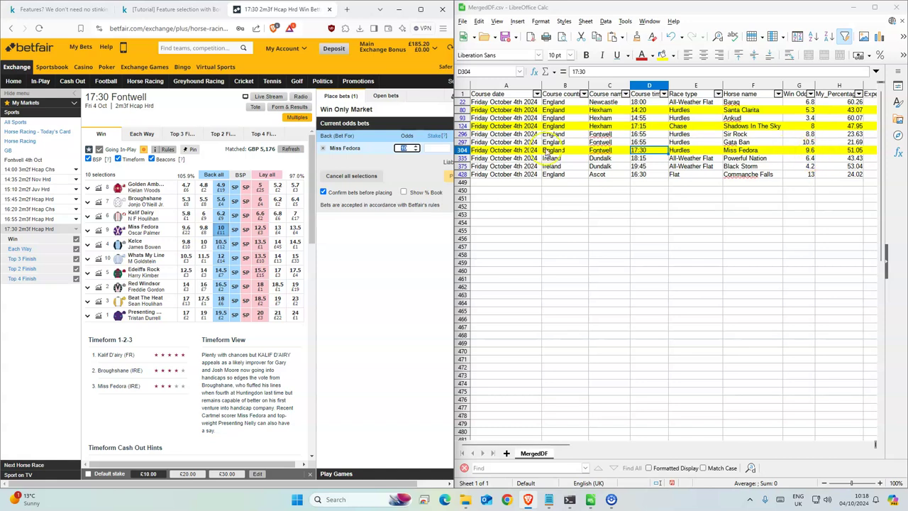
left_click(425, 150)
type("2")
left_click(447, 176)
left_click(447, 176)
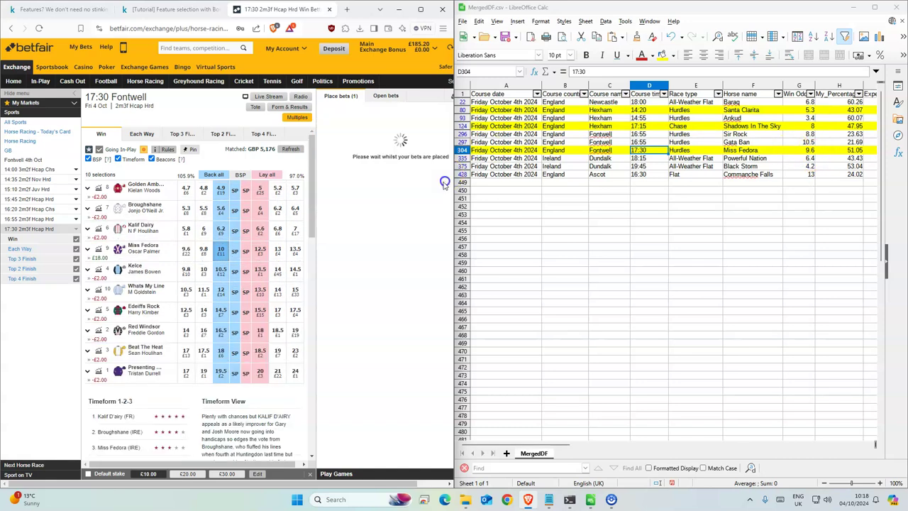
left_click(646, 159)
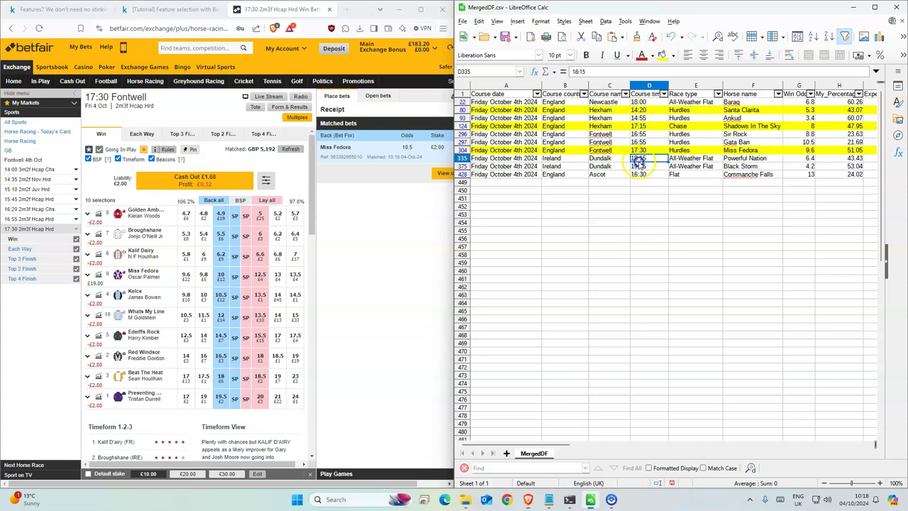
Place a £1.00 back bet on Powerful Nation at 7.2 in the Dundalk 18:15 race
left_click(129, 83)
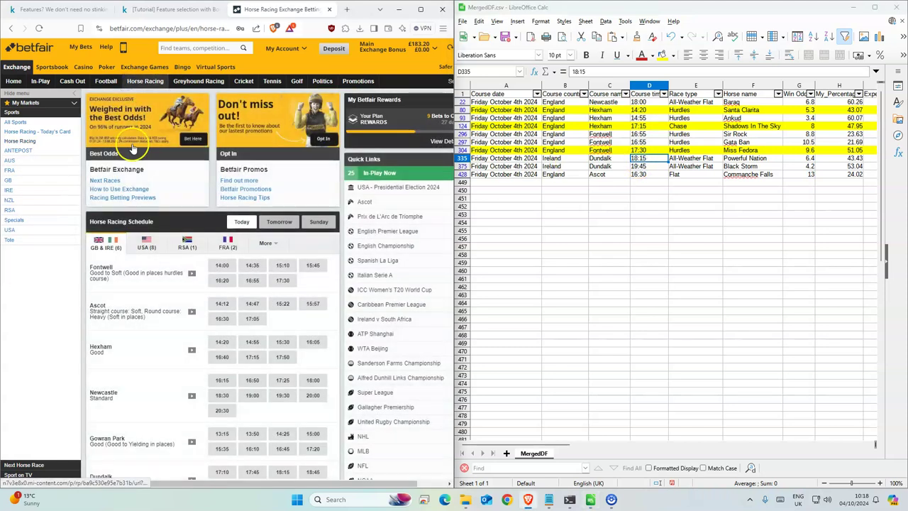
scroll(144, 374, "down", 1)
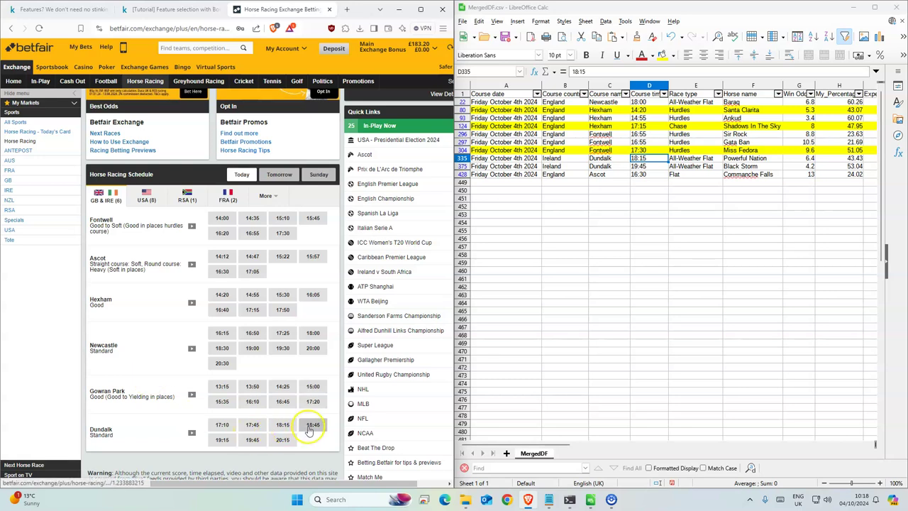
left_click(283, 424)
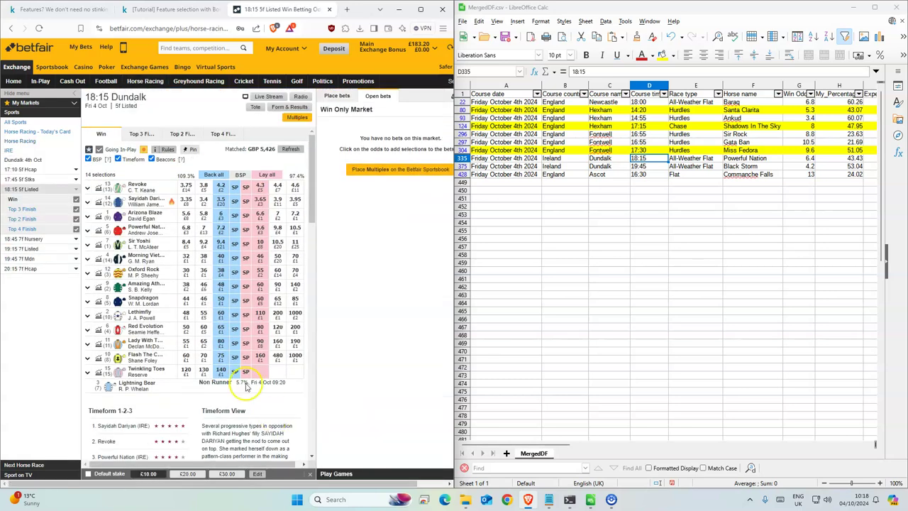
left_click(220, 229)
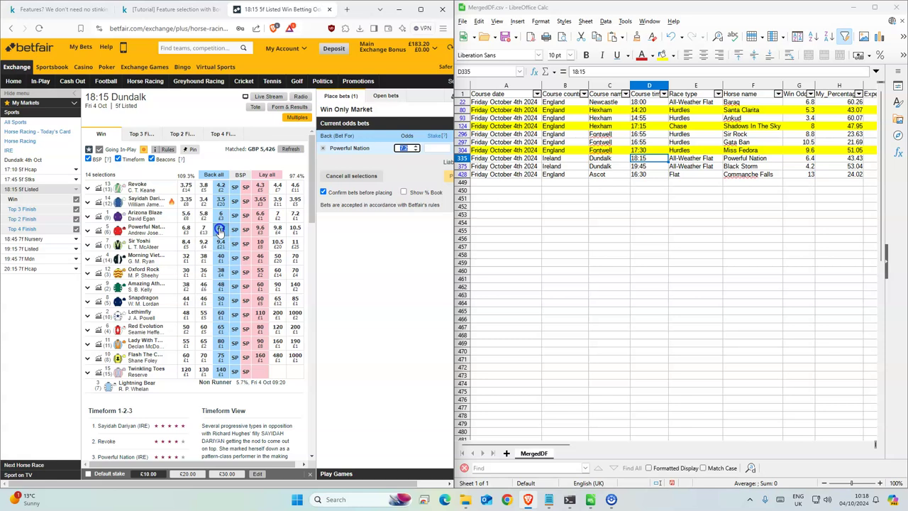
left_click(428, 147)
type("1")
left_click(450, 177)
left_click(450, 179)
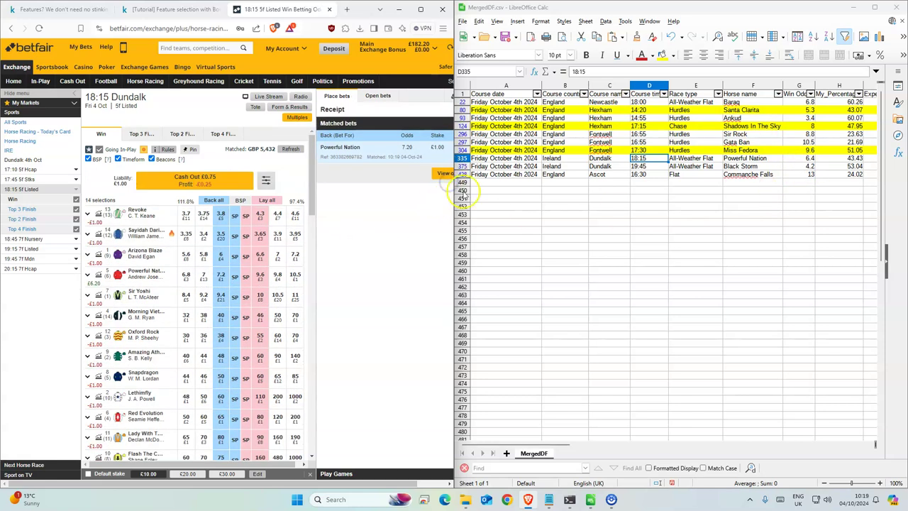
left_click(649, 166)
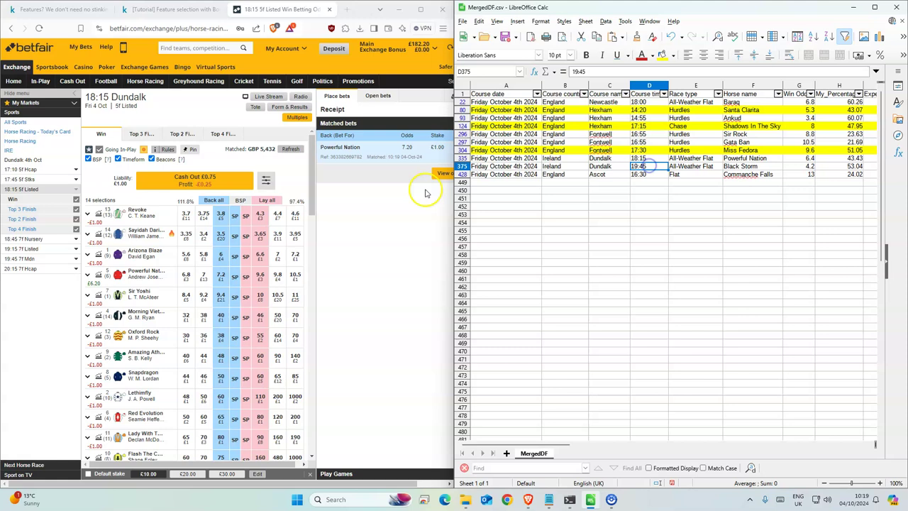
Place a back bet on Black Storm at 4.5 in Dundalk's 19:45 7f Mdn race
left_click(18, 259)
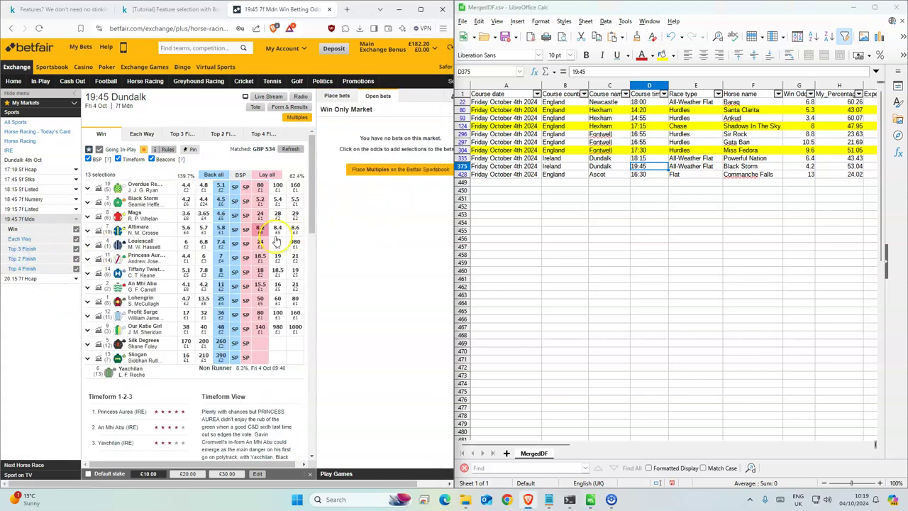
left_click(220, 201)
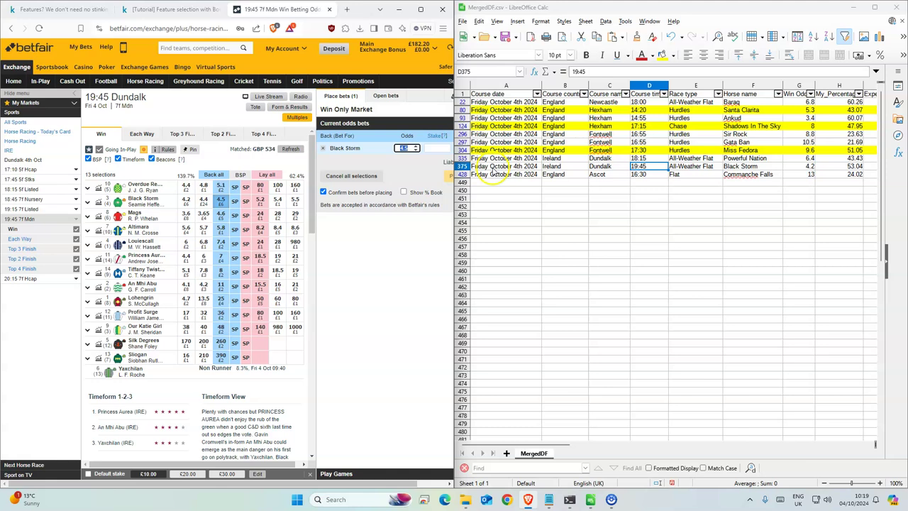
left_click(433, 149)
type("2")
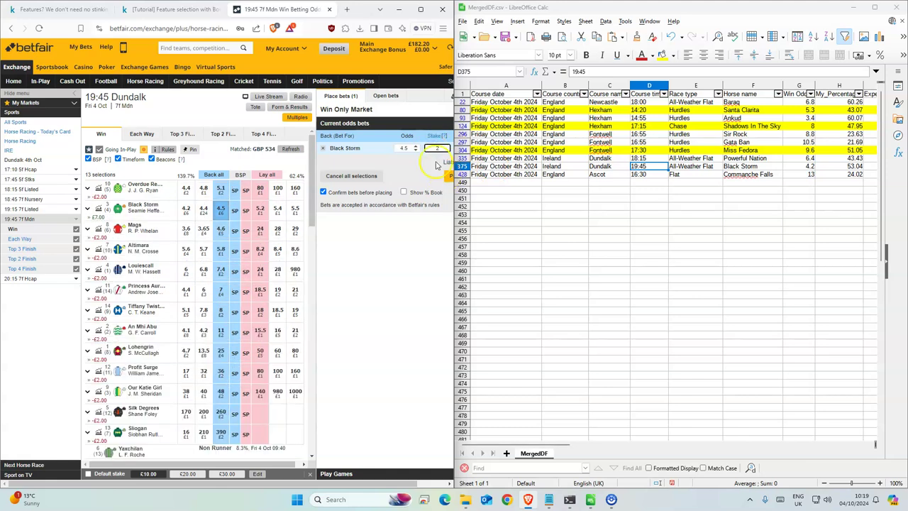
left_click(445, 176)
left_click(442, 175)
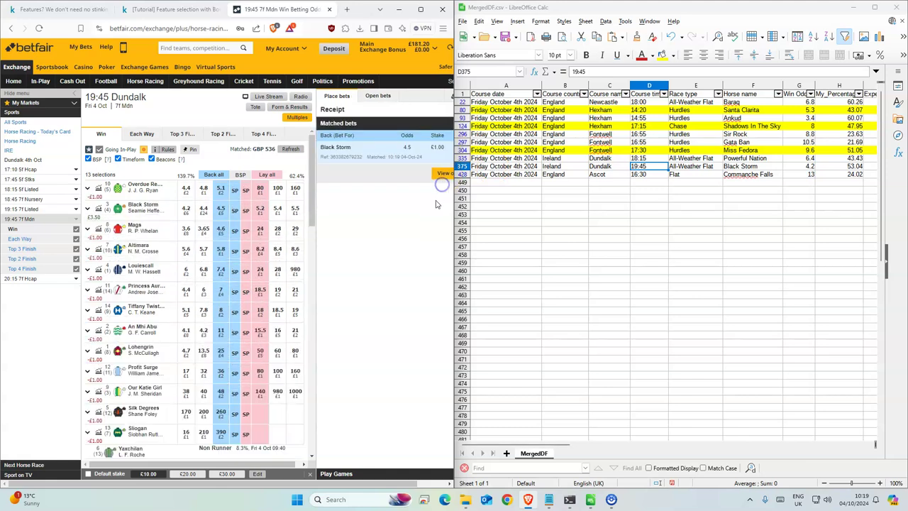
left_click(652, 174)
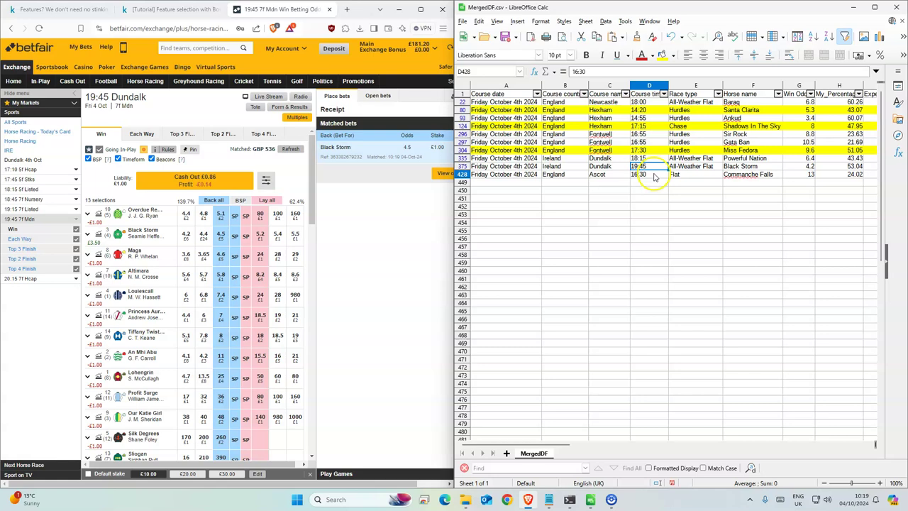
Back Commanche Falls for £1 at odds 13 in Ascot 16:30, choosing Take SP if unmatched
left_click(144, 81)
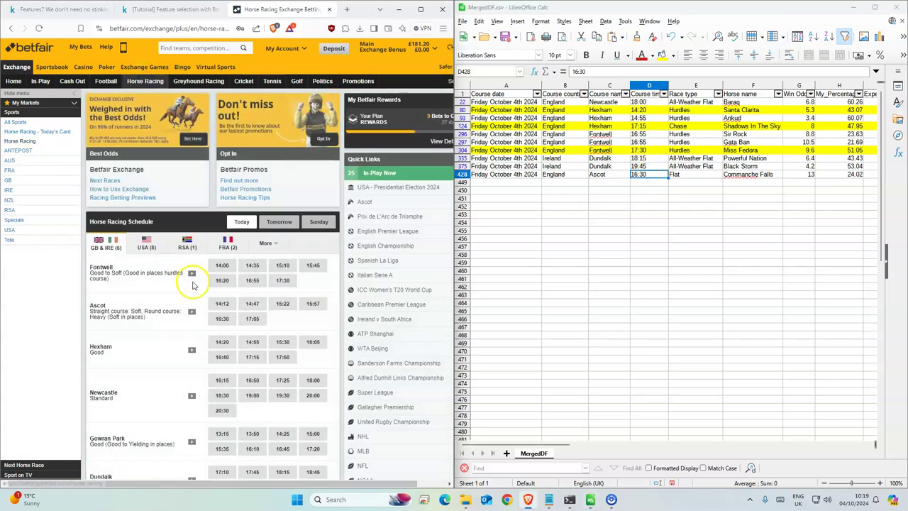
left_click(223, 319)
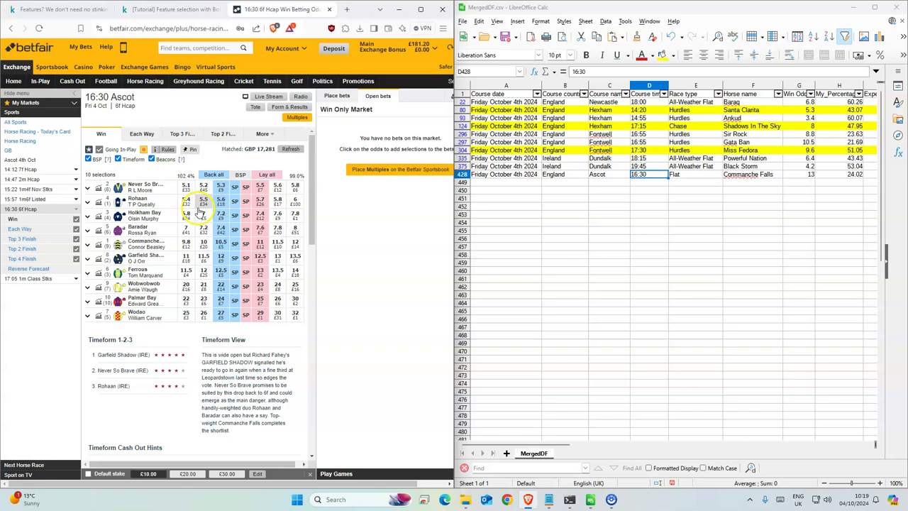
left_click(203, 230)
left_click(221, 242)
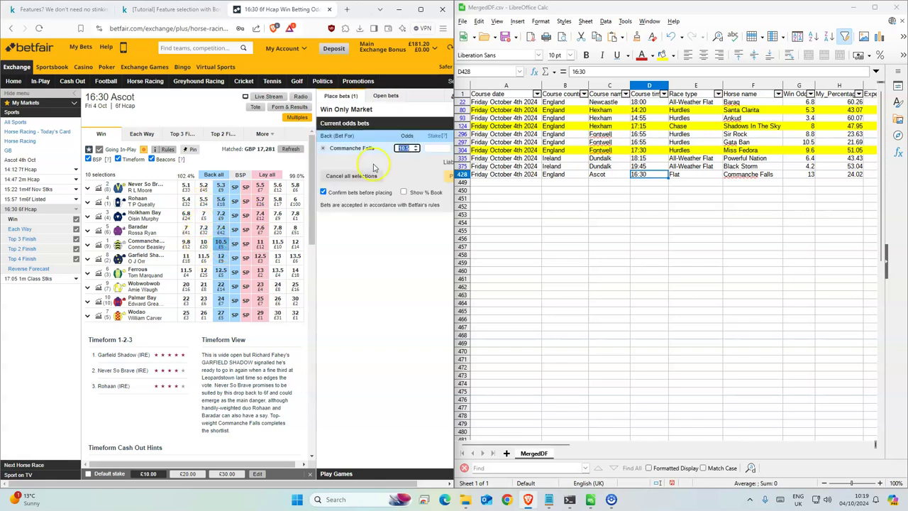
left_click(410, 149)
type("13")
left_click(448, 176)
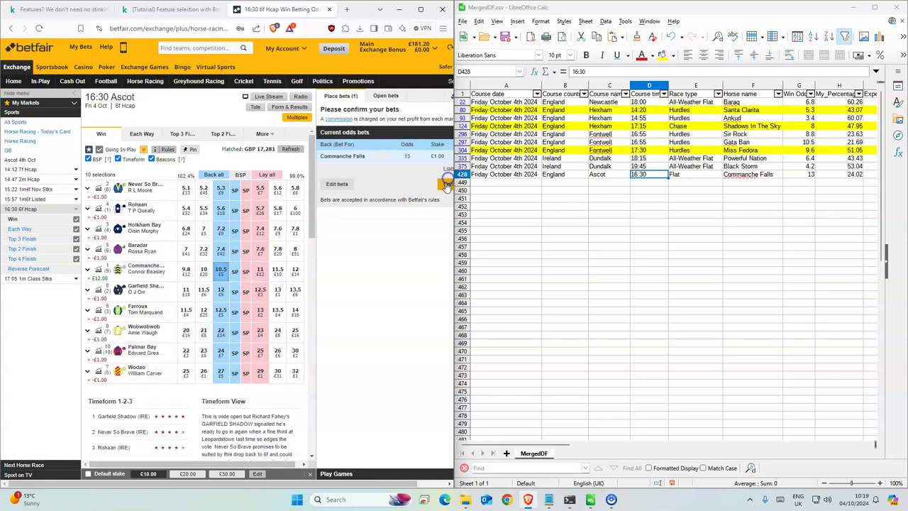
left_click(443, 183)
left_click(407, 131)
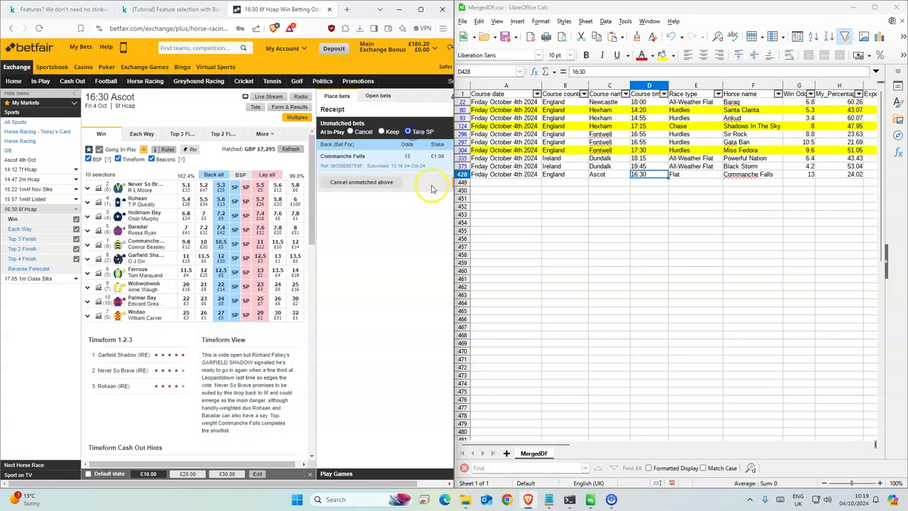
left_click_drag(451, 193, 460, 193)
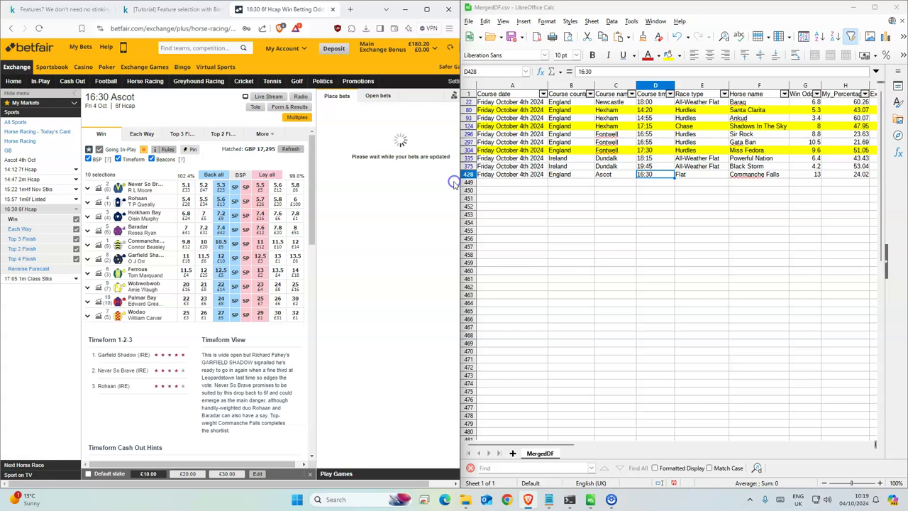